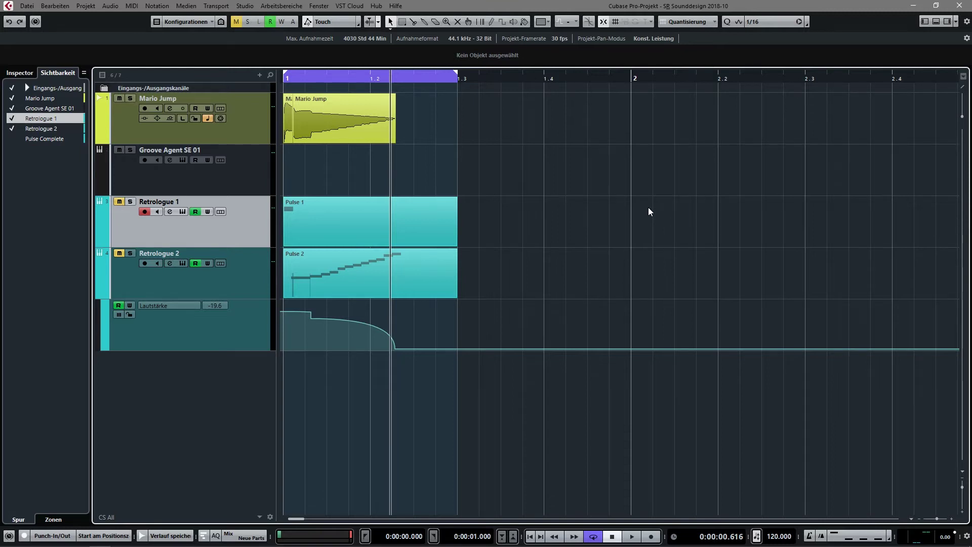
Play back the looped Mario Jump sound and stop playback.
key("space")
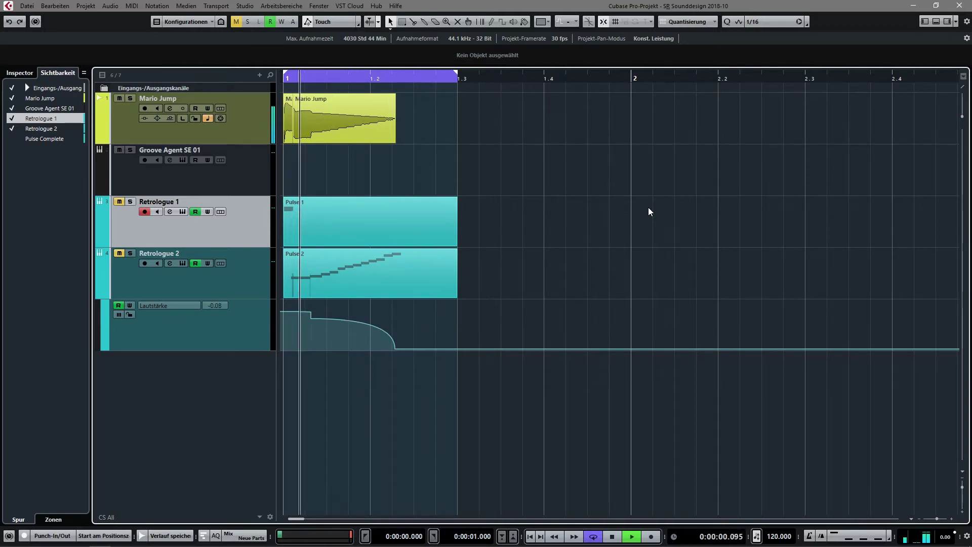
key("space")
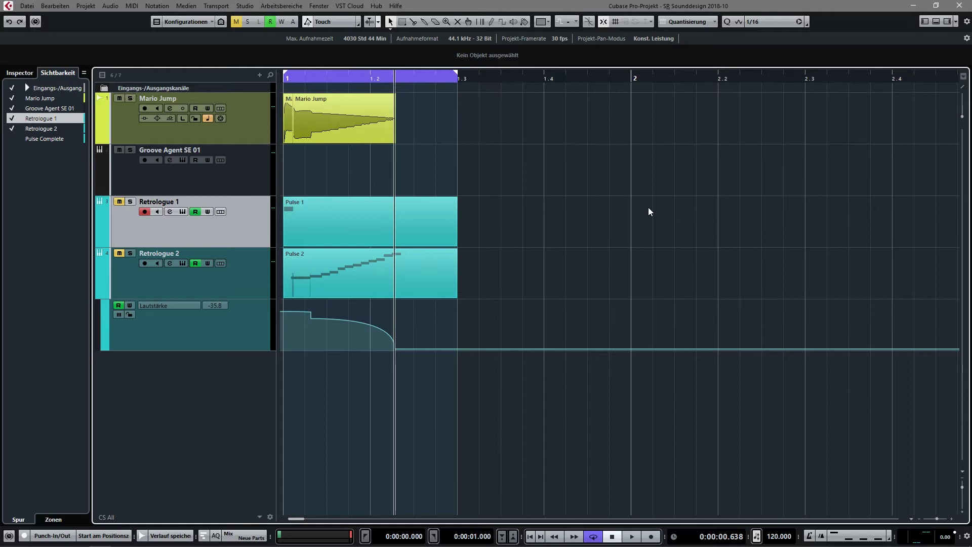
Open the short first Mario Jump clip in the sample editor and examine how the waveform changes around the event end.
double_click(287, 113)
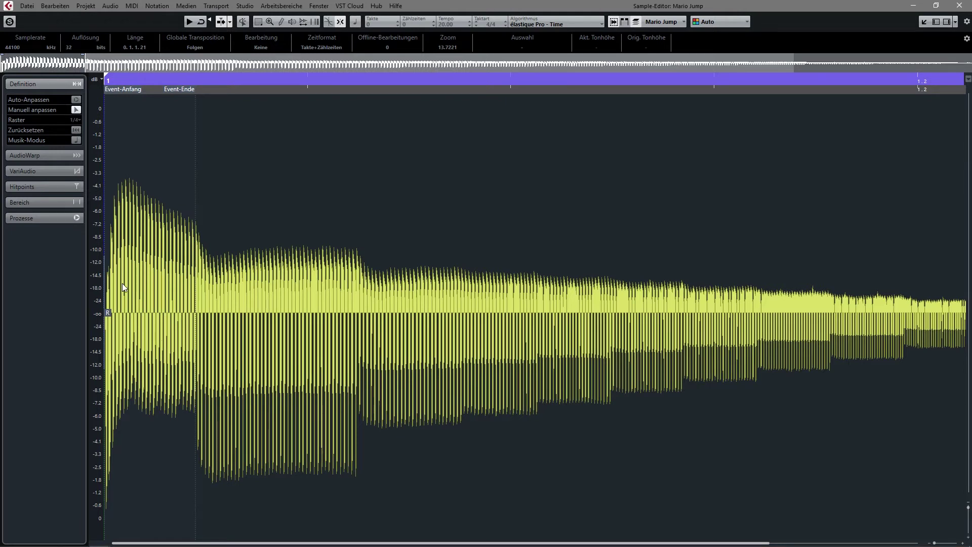
scroll(122, 288, "up", 8)
scroll(129, 312, "up", 4)
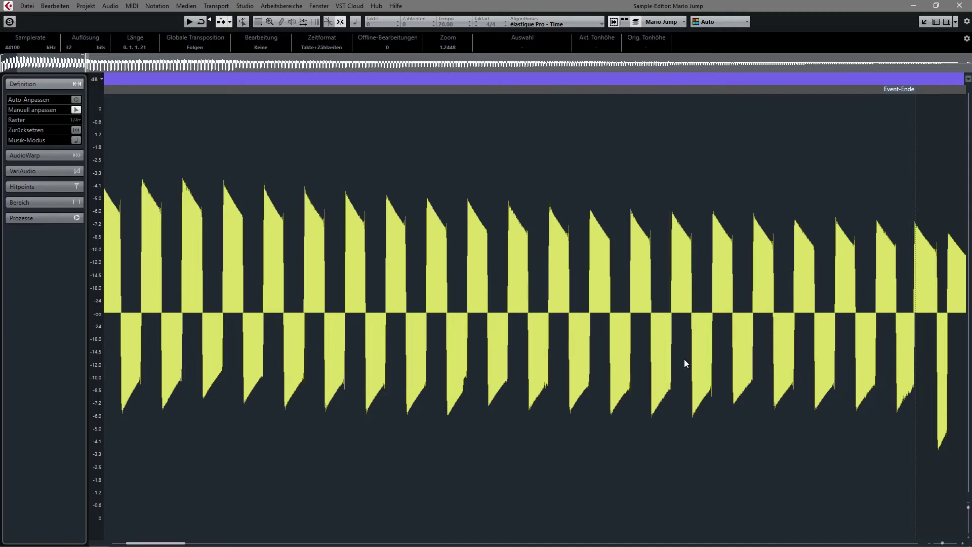
scroll(699, 329, "right", 5)
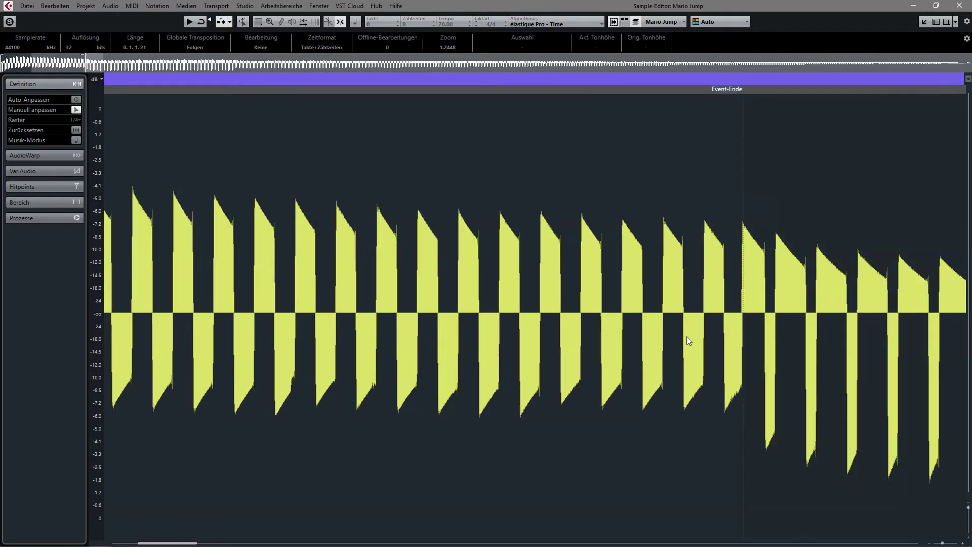
scroll(506, 387, "right", 2)
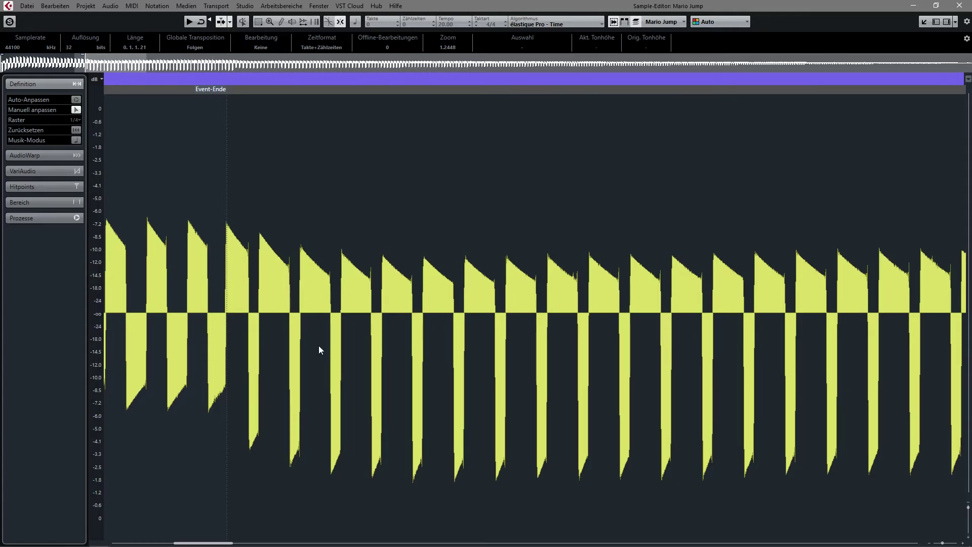
scroll(319, 342, "down", 3)
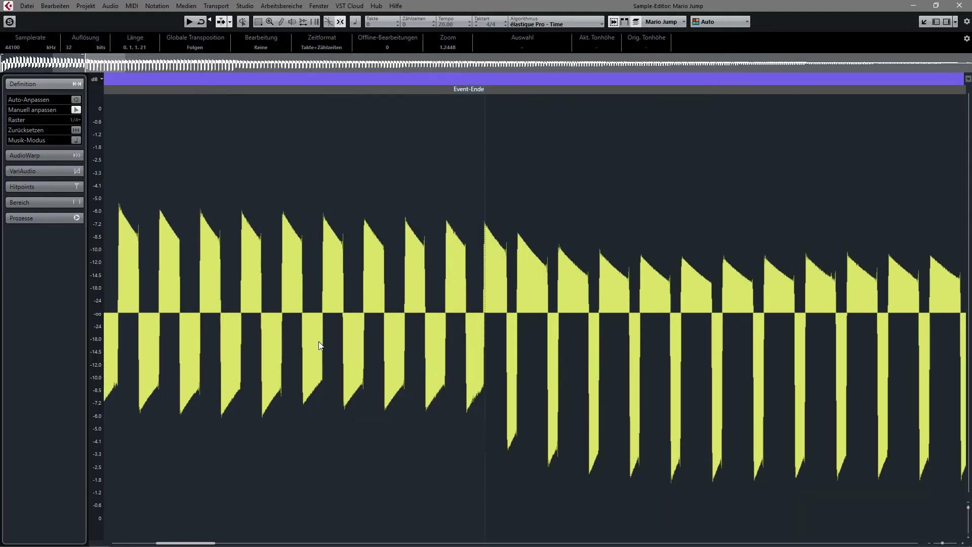
scroll(319, 345, "down", 4)
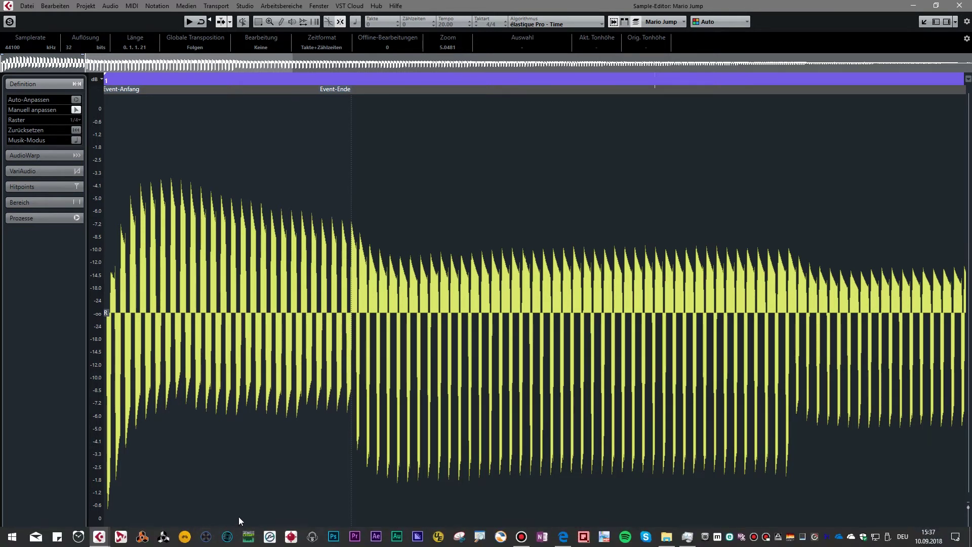
Examine the stepped decay through the rest of the Mario Jump waveform up to its end and close the sample editor.
left_click(255, 491)
scroll(336, 475, "down", 15)
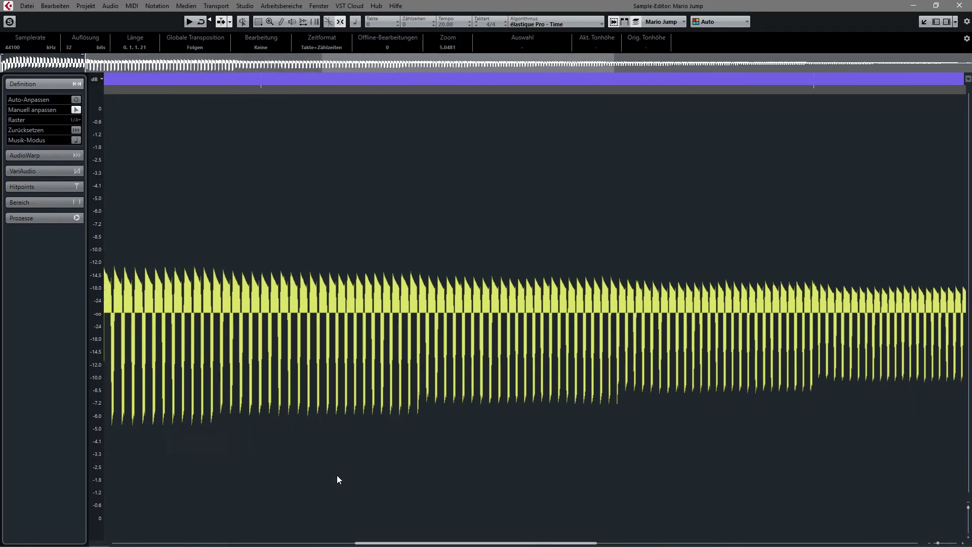
scroll(335, 473, "down", 5)
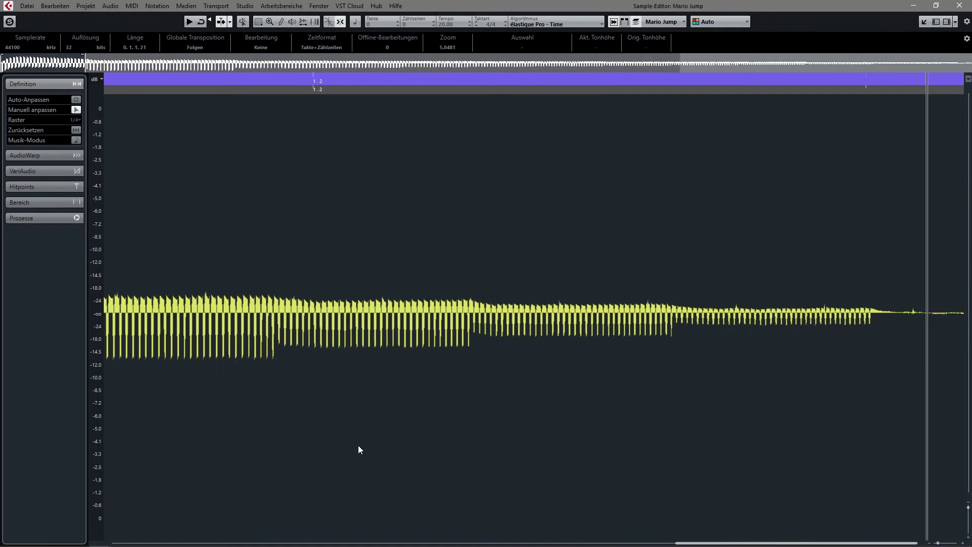
scroll(722, 316, "up", 6)
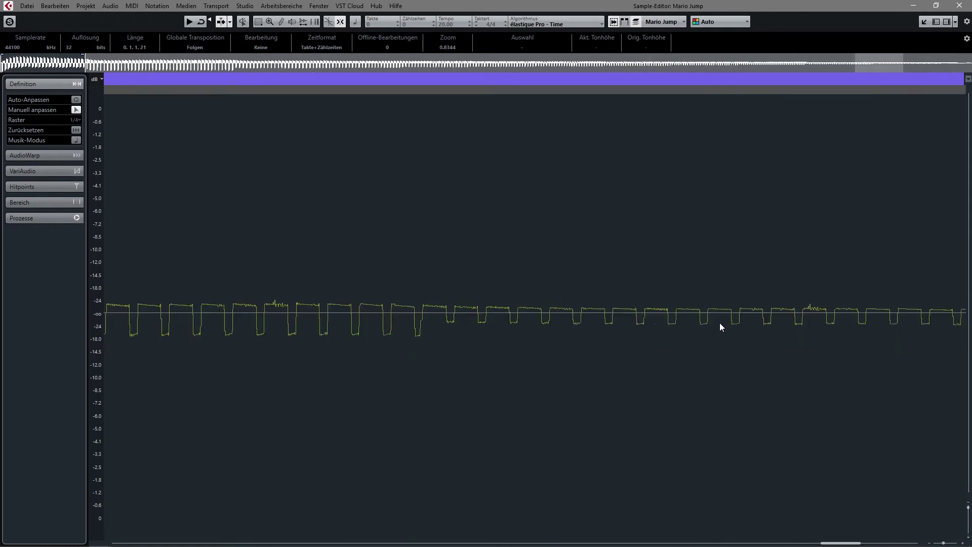
scroll(718, 323, "down", 8)
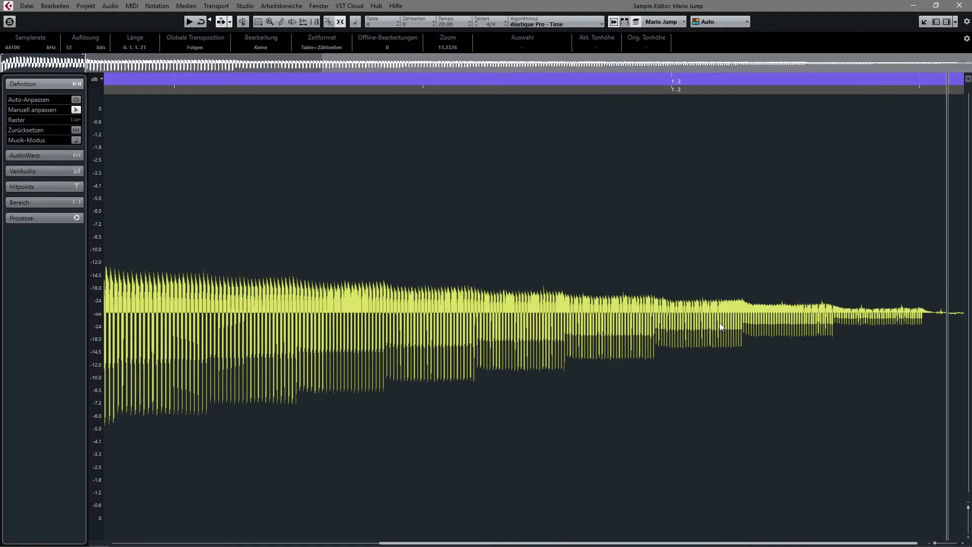
left_click(959, 5)
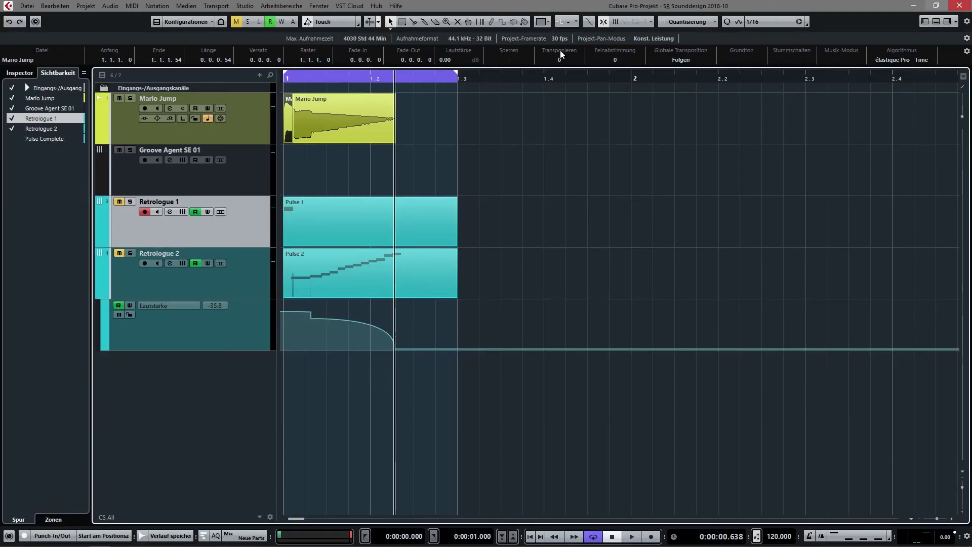
Mute the second Mario Jump clip and play back only the short first part of the sound.
left_click(297, 158)
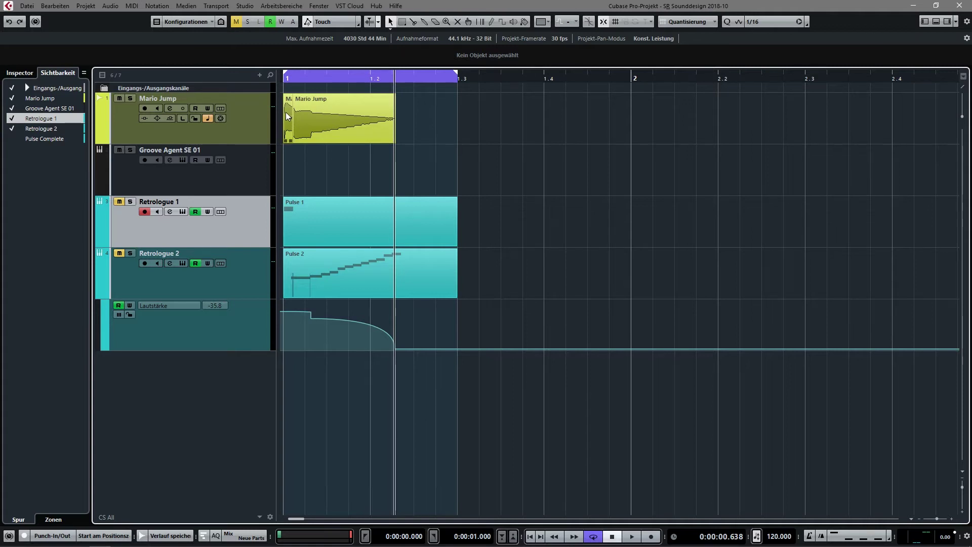
left_click(326, 121)
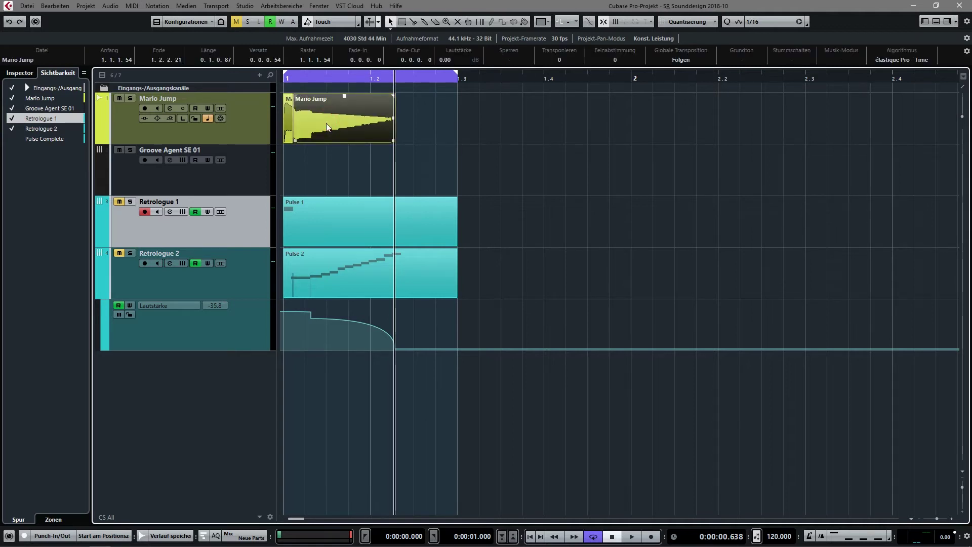
key("space")
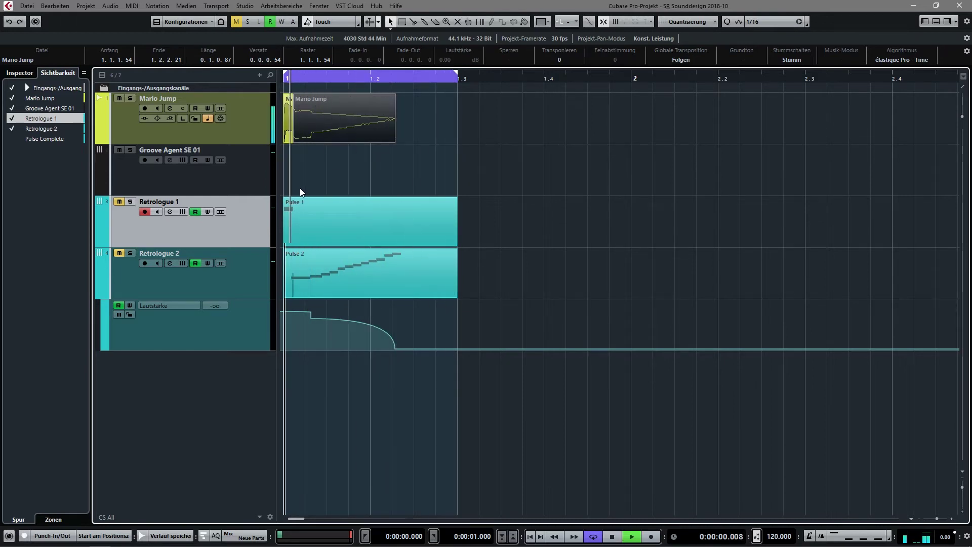
key("space")
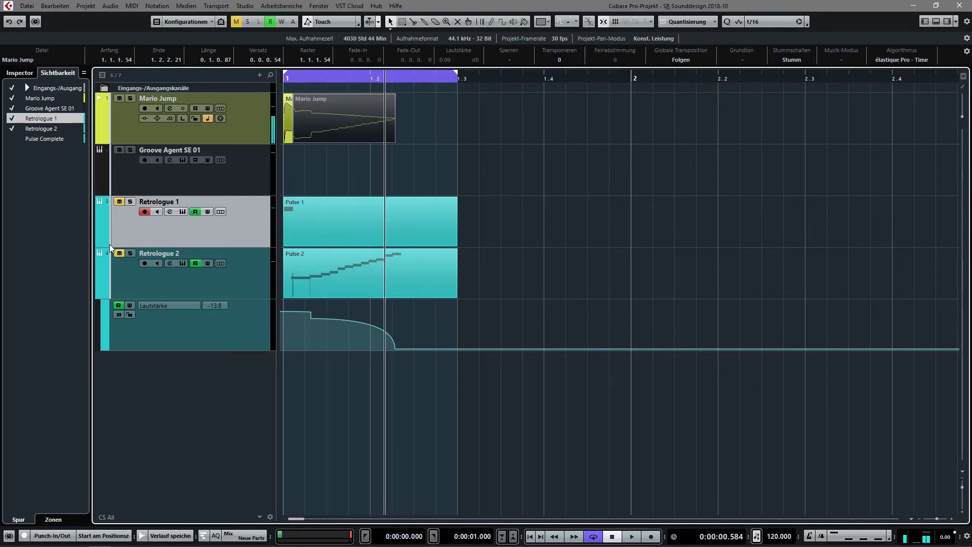
Unmute and solo the Retrologue 1 track and play back its Pulse 1 part.
left_click(120, 202)
left_click(130, 202)
key("space")
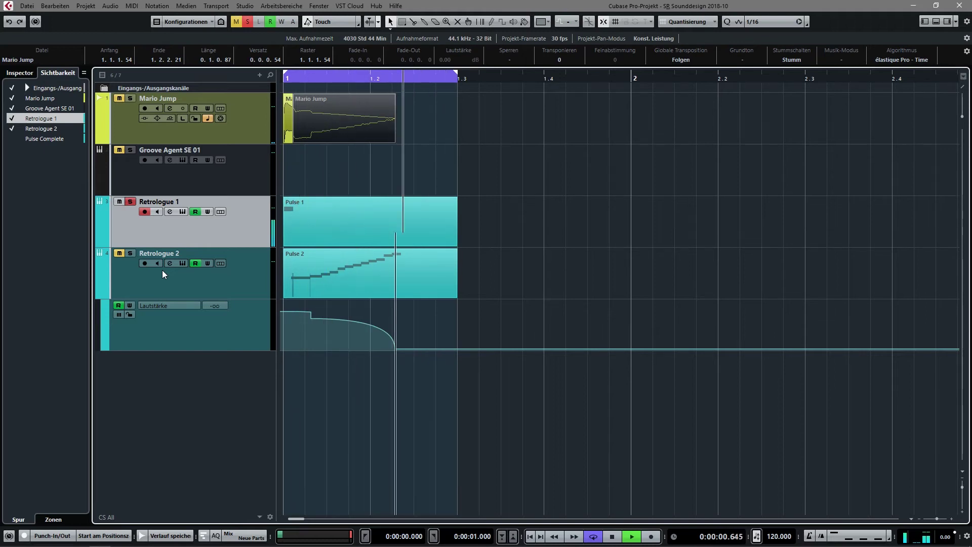
key("space")
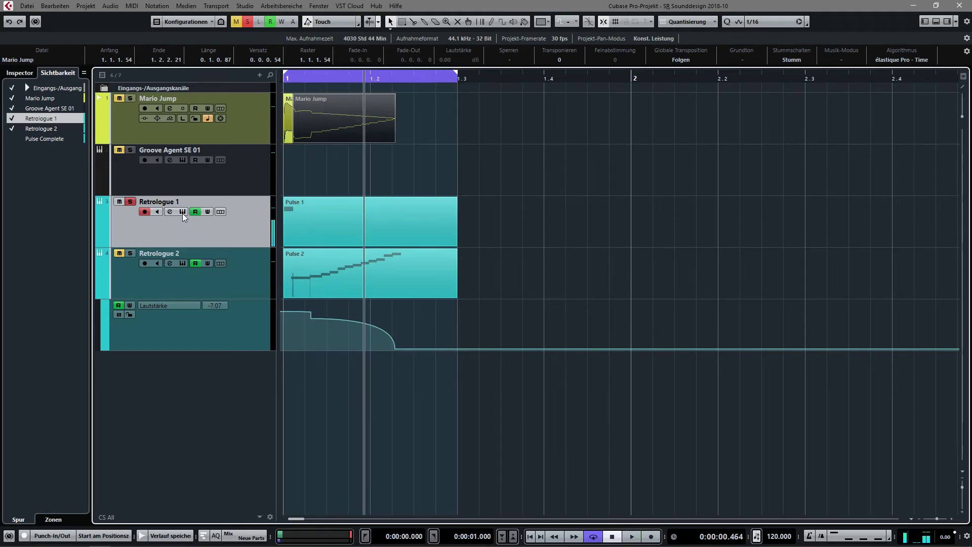
Open the Retrologue 1 instrument, inspect the oscillator 1 phase and shape settings, and close it.
left_click(183, 212)
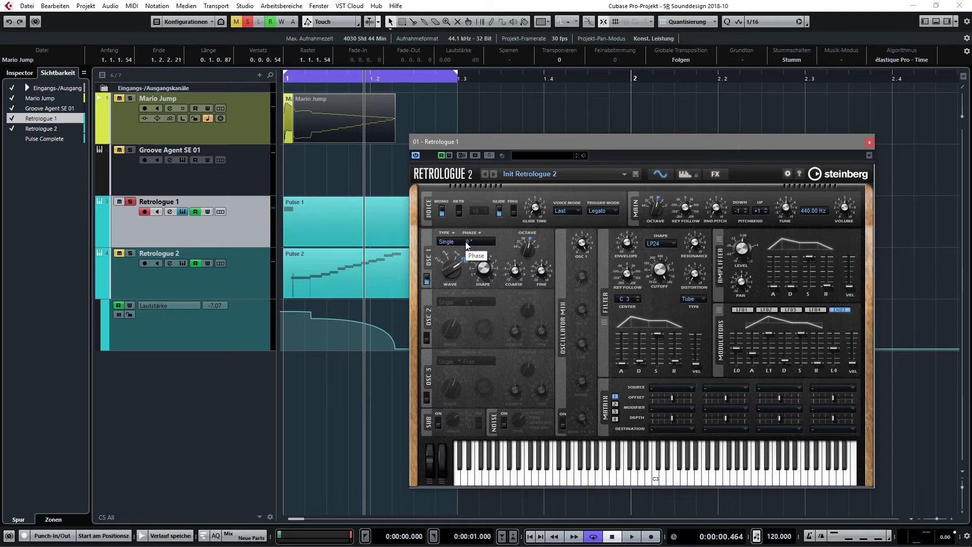
mouse_move(492, 271)
left_click(869, 141)
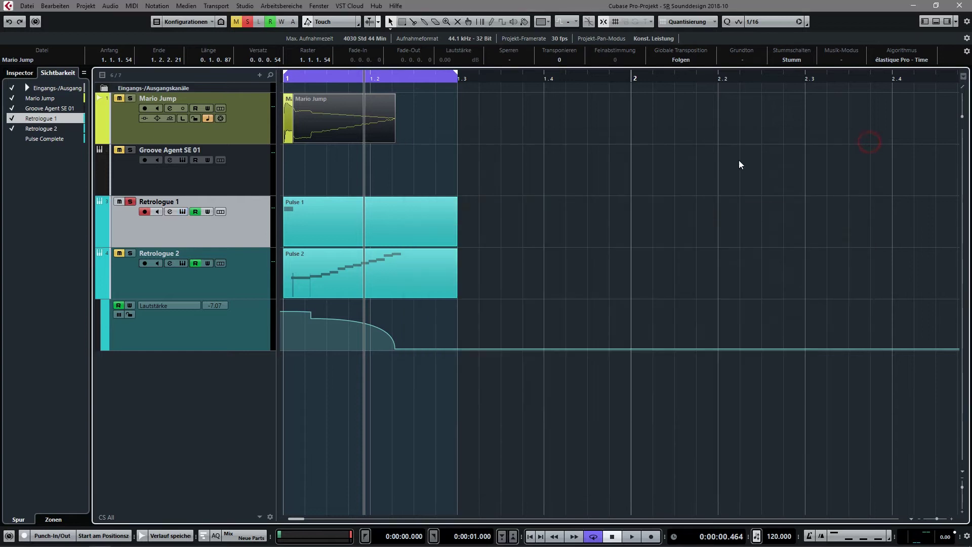
Unmute the second Mario Jump clip, mute the first one, and play back the Mario Jump track soloed on its own.
left_click(303, 131)
left_click(287, 120)
left_click(287, 119)
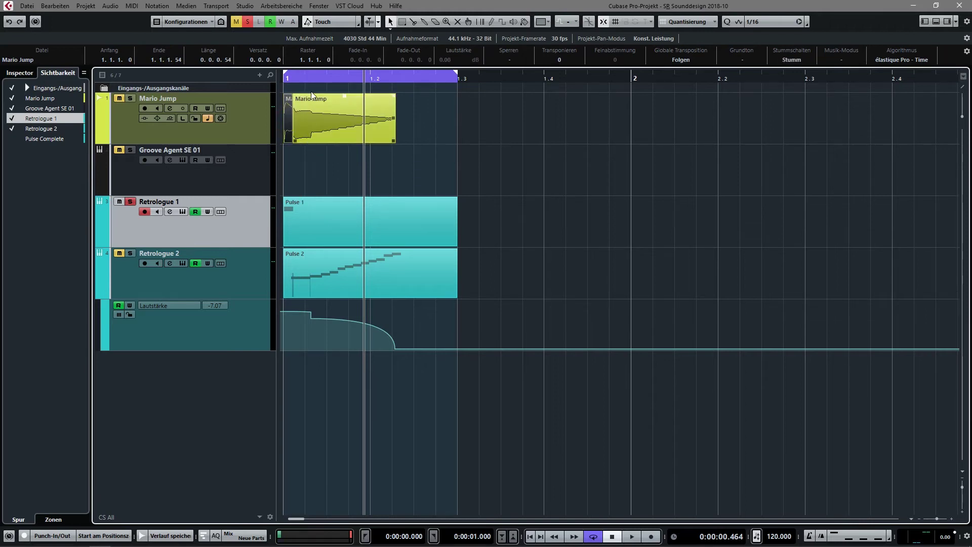
left_click(129, 100, "ctrl")
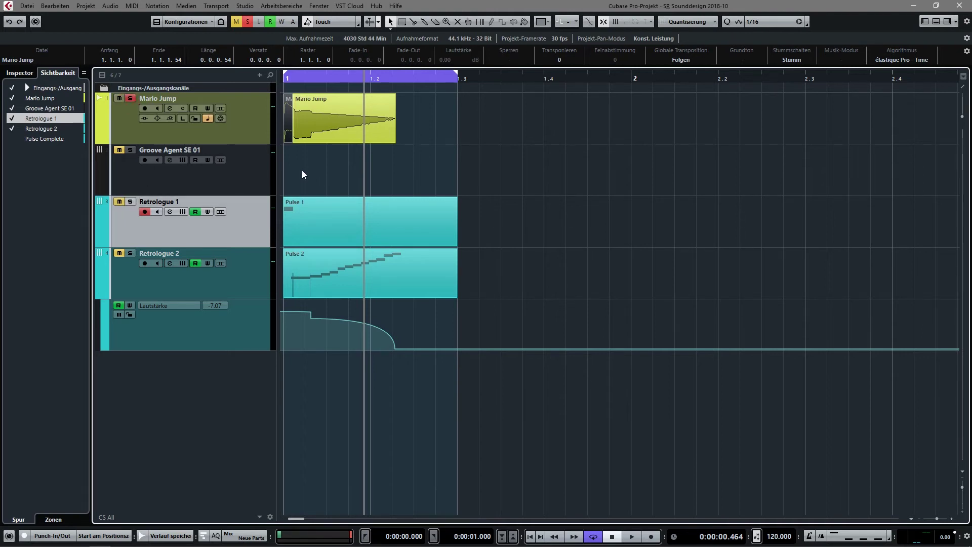
left_click(289, 80)
key("space")
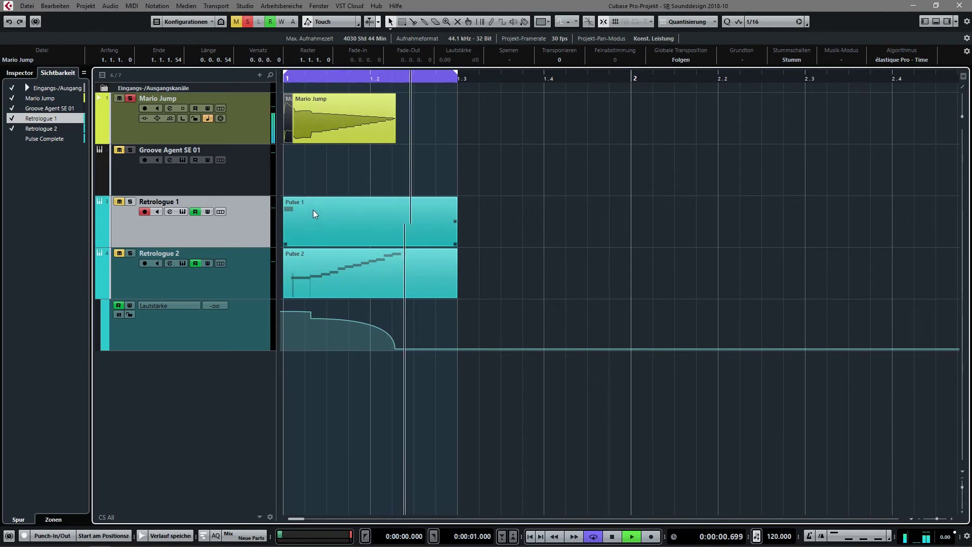
key("space")
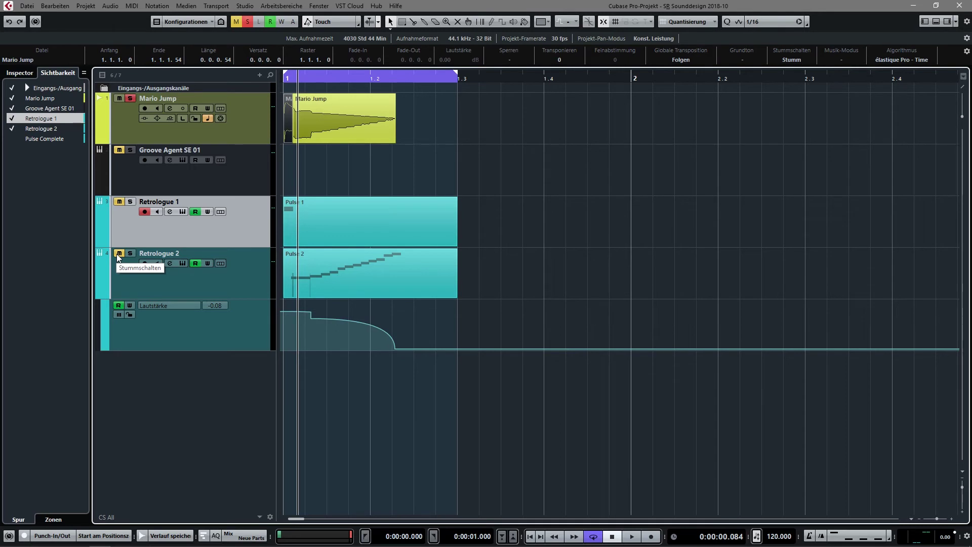
Solo Retrologue 2 instead of Mario Jump and play back its Pulse 2 part.
left_click(130, 253)
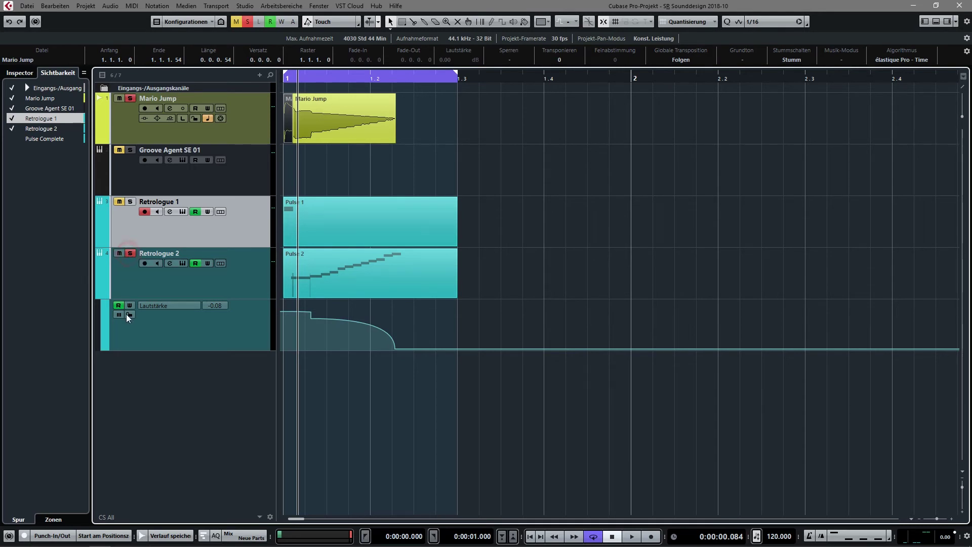
left_click(128, 98)
key("space")
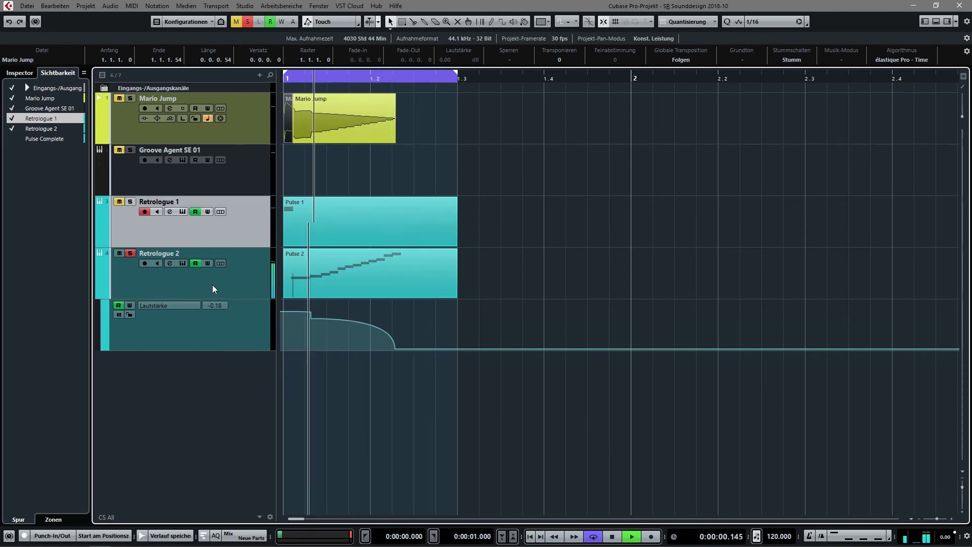
Open the Retrologue 2 instrument, inspect its glide switch and glide time, and close it.
left_click(182, 263)
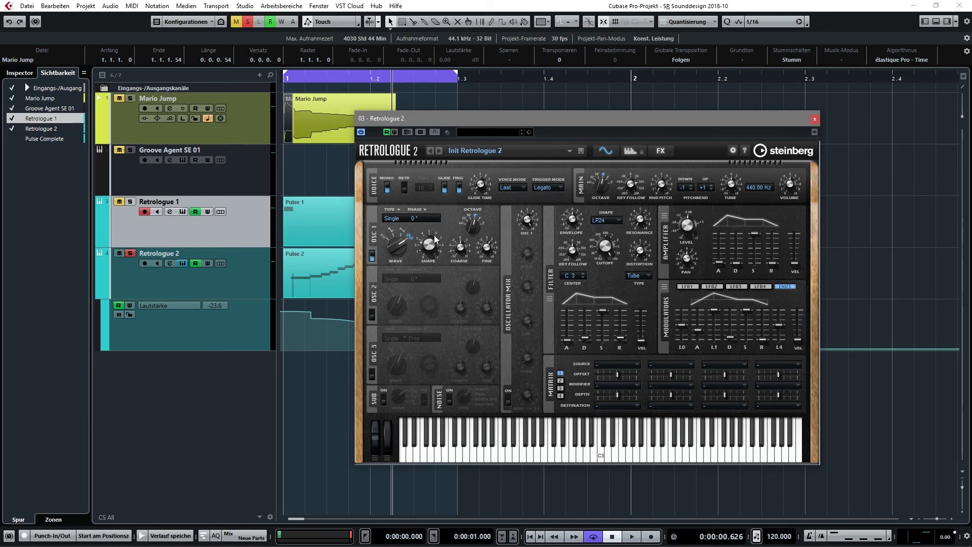
left_click(444, 190)
mouse_move(479, 187)
left_click(815, 119)
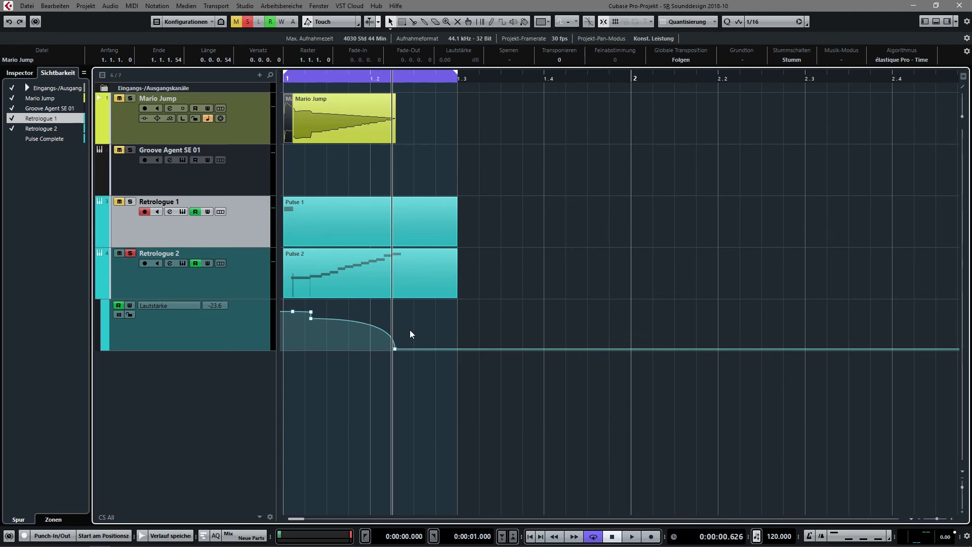
Unsolo Retrologue 2, mute the Mario Jump track, and play both Retrologue tracks together from the project start.
left_click(131, 252)
left_click(120, 98)
key("Home")
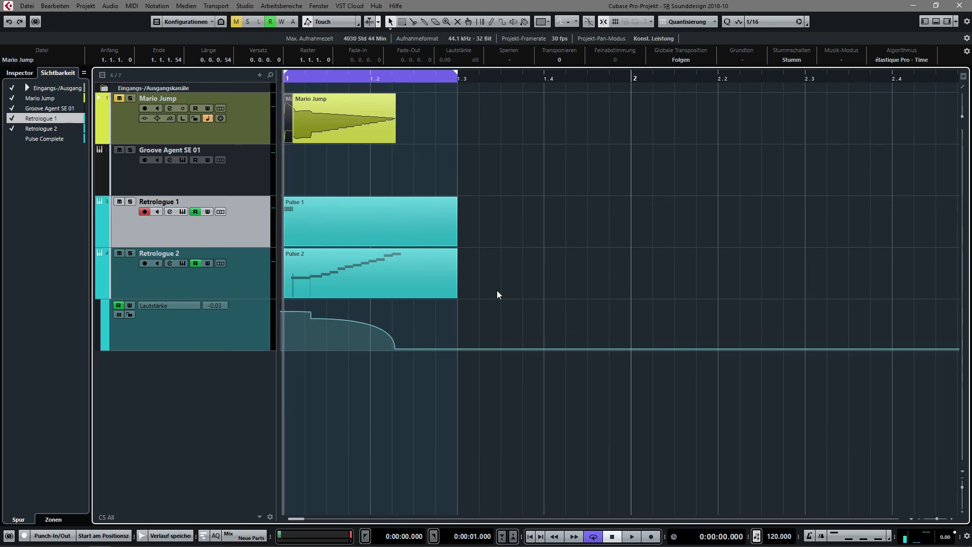
key("space")
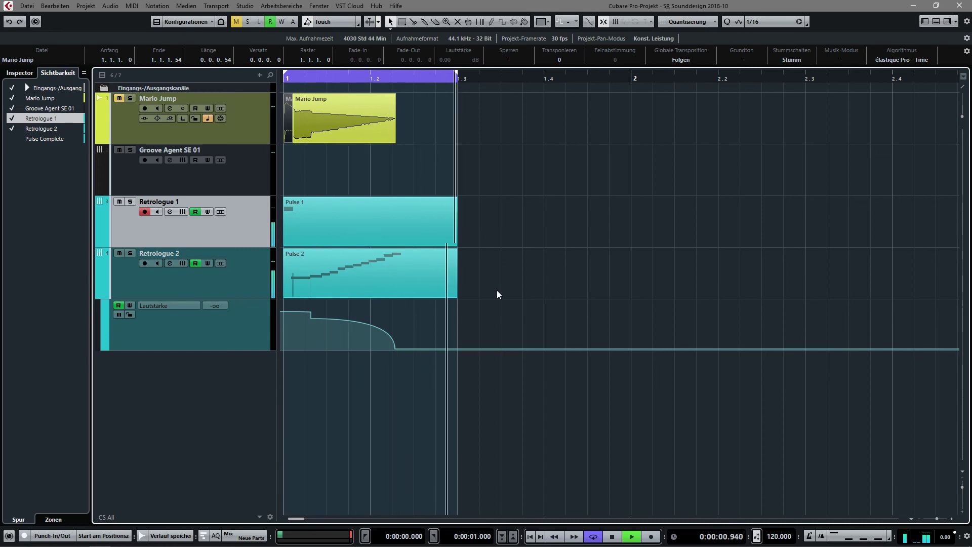
Unmute the first Mario Jump clip and compare the original with the Retrologue recreation by toggling the Mario Jump solo during playback.
left_click(130, 98)
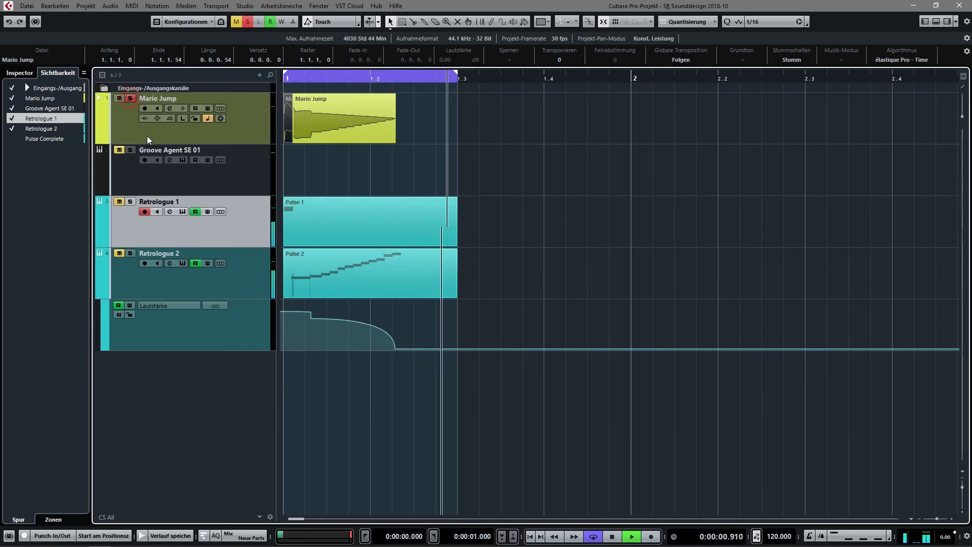
left_click(286, 127)
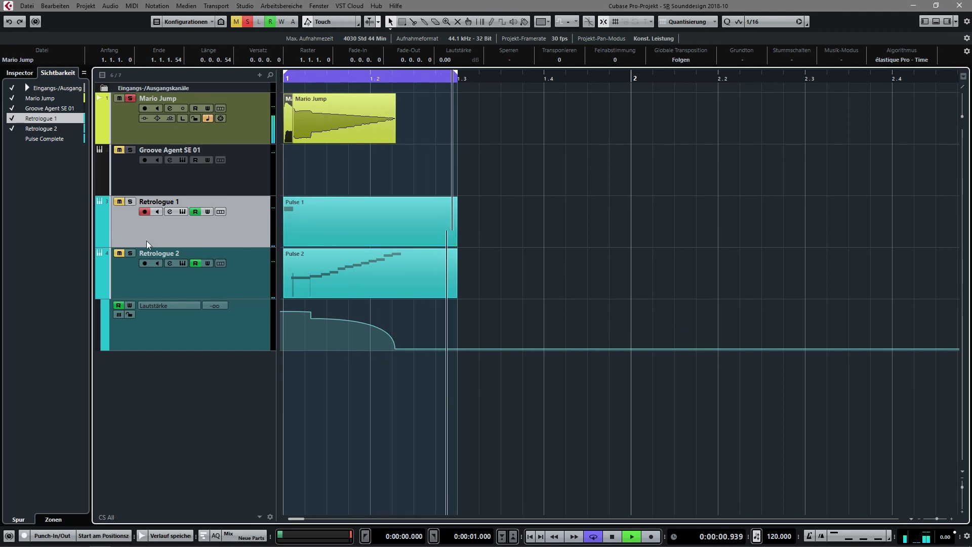
left_click(130, 99)
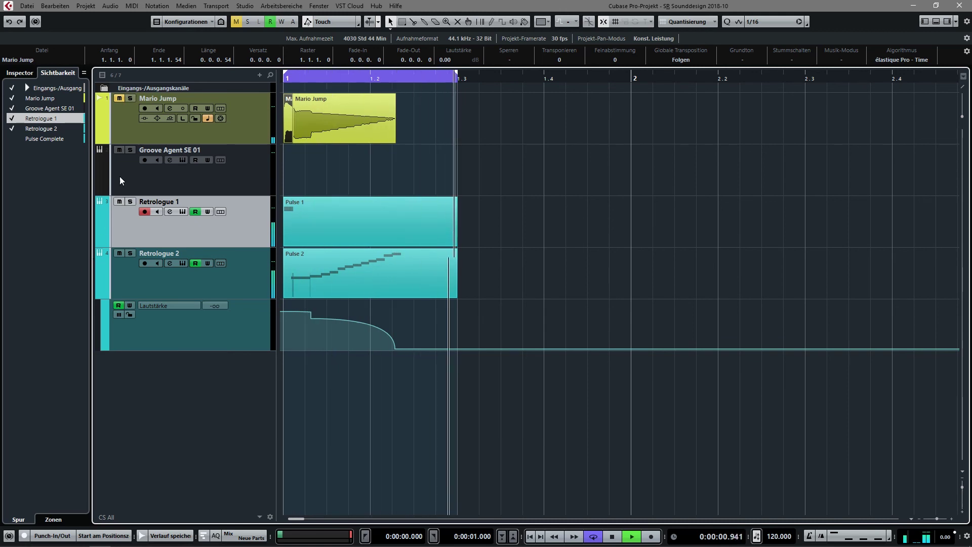
left_click(130, 99)
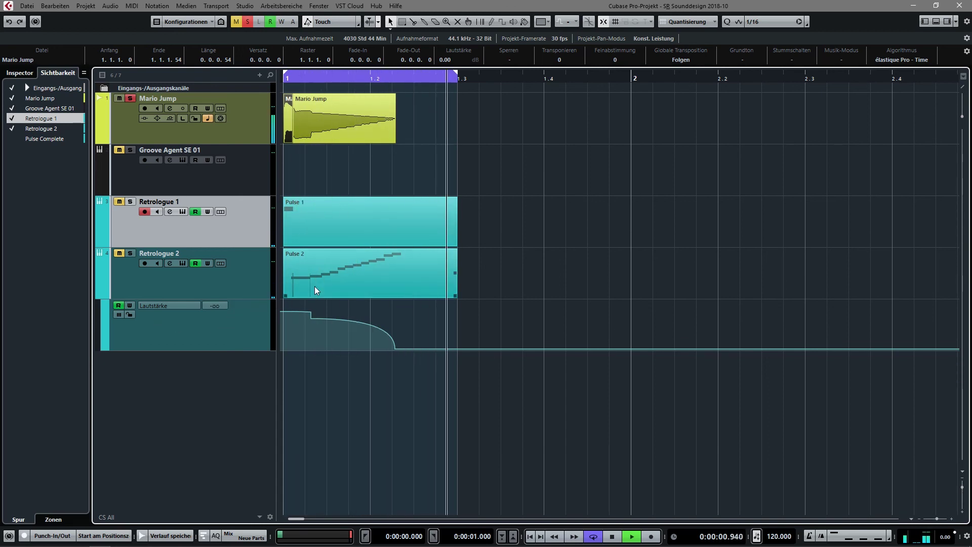
key("space")
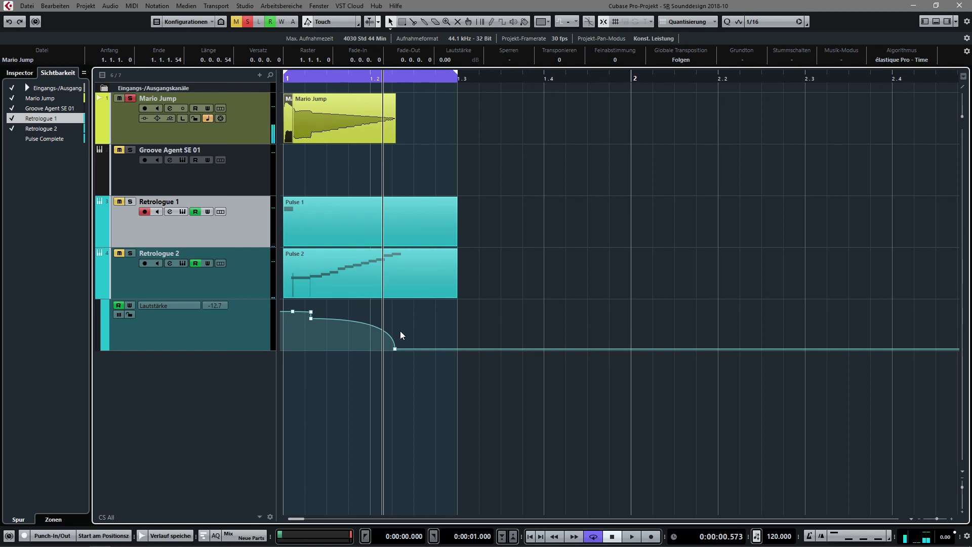